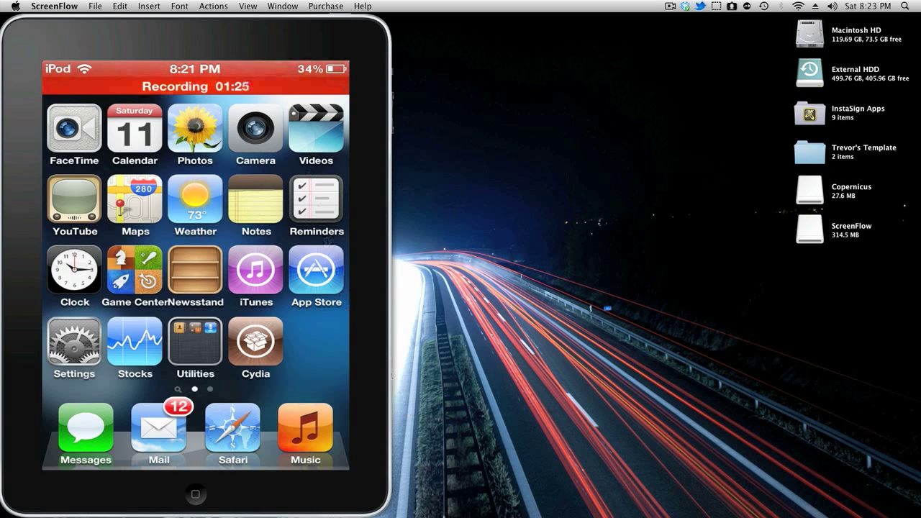
mouse_move(462, 512)
click(223, 495)
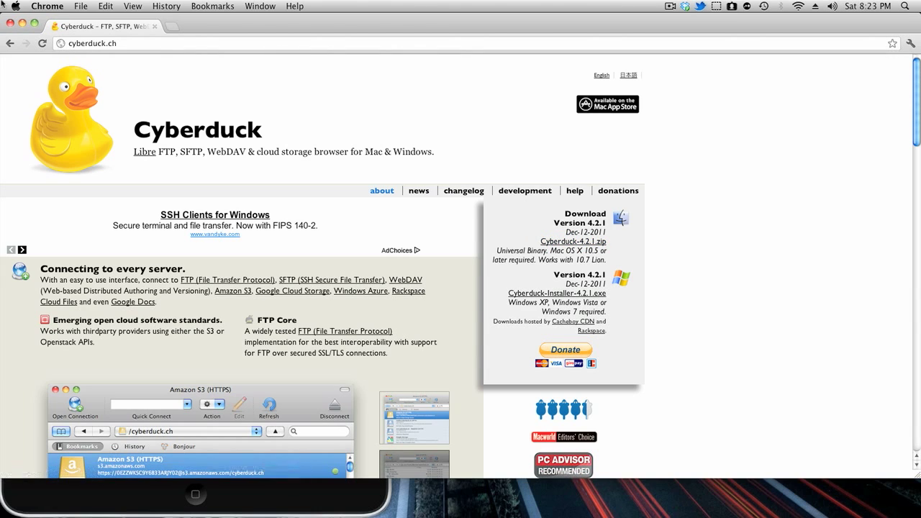
click(10, 22)
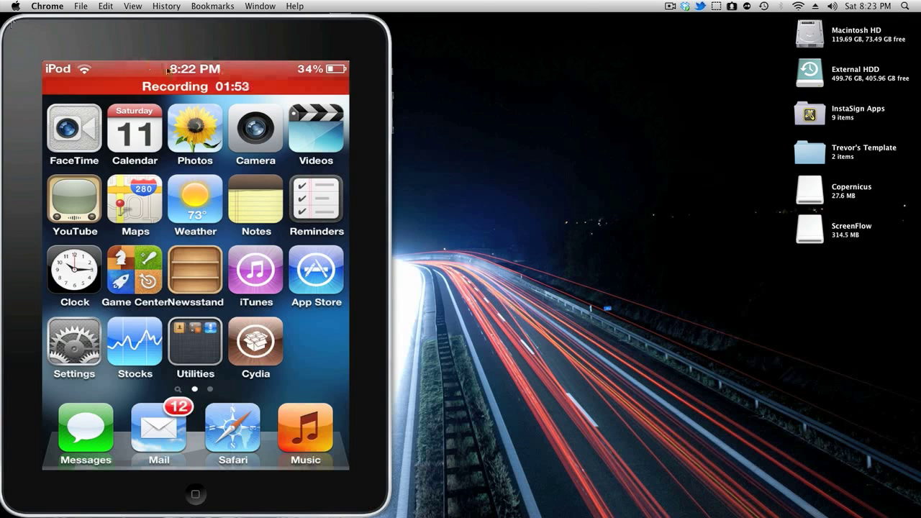
Launch Cyberduck from a Spotlight search for 'cyber' and snap its bookmarks window to the right half
click(904, 6)
text(scre)
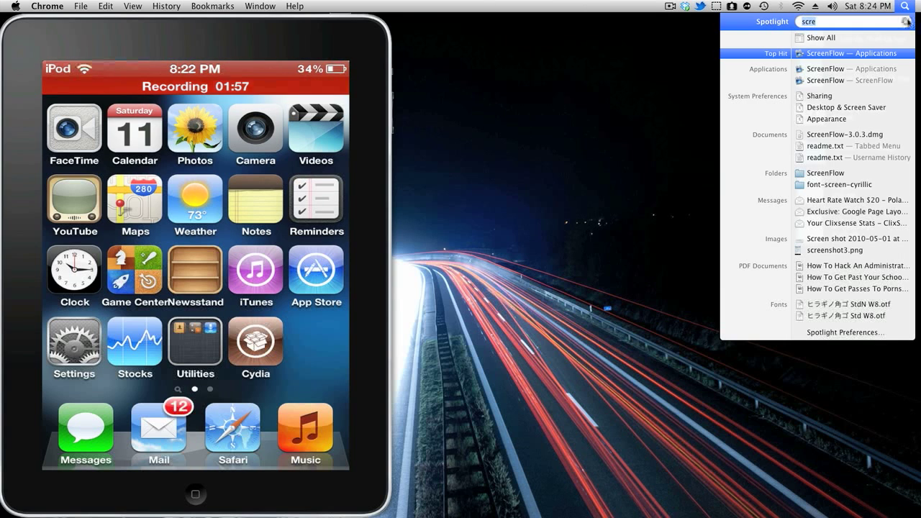
click(904, 21)
text(cyber)
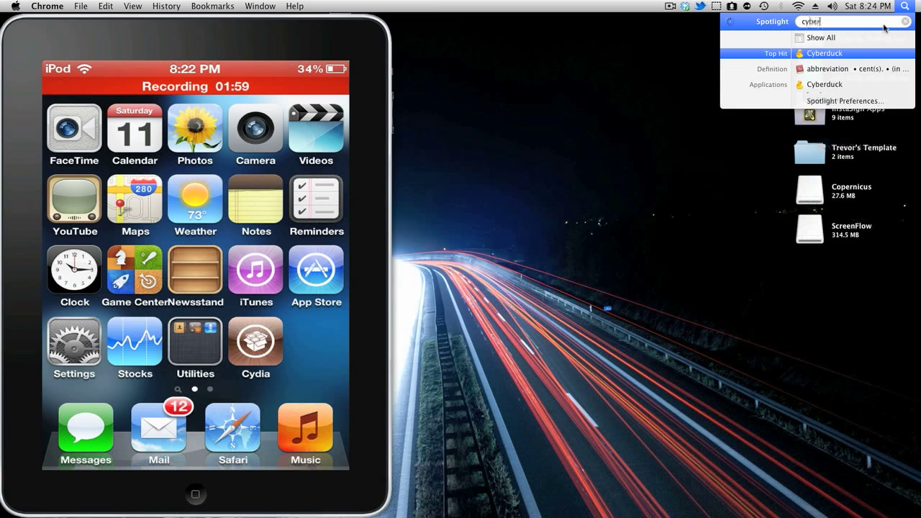
key(Return)
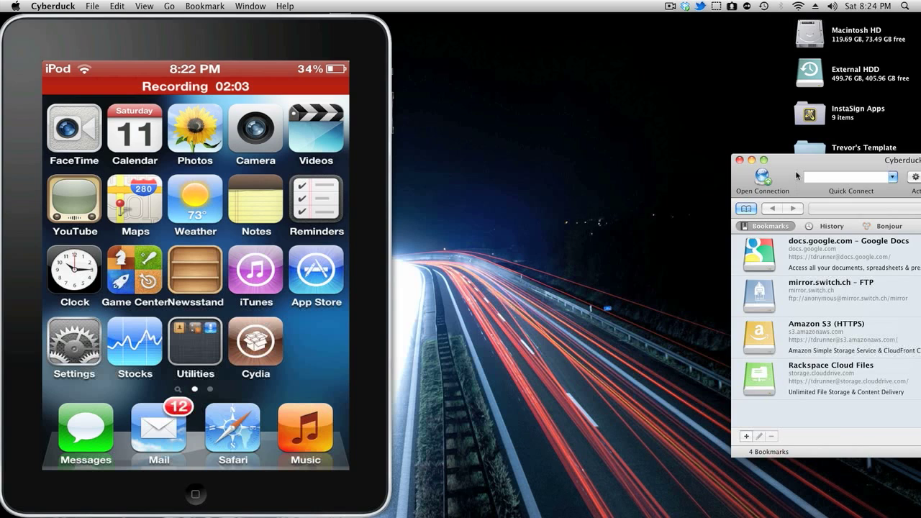
drag(872, 161, 871, 162)
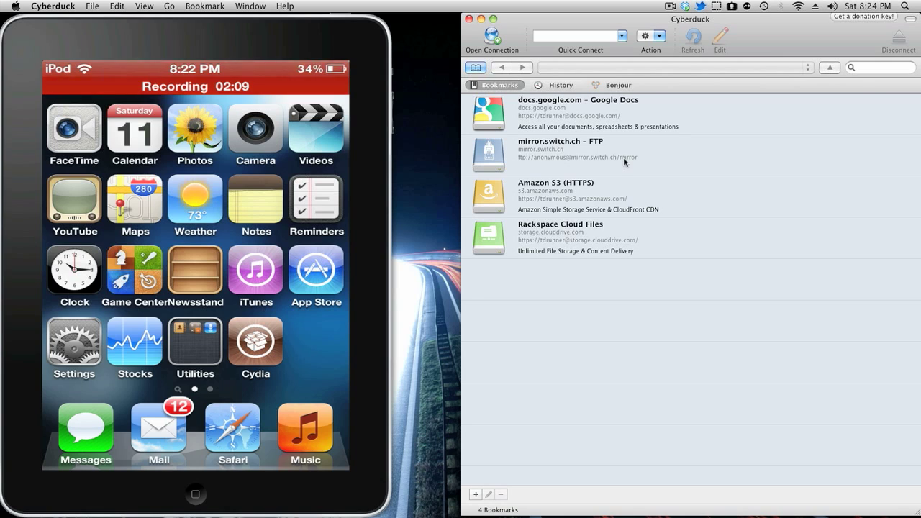
Bring up the Open Connection sheet, which defaults to FTP on port 21
click(492, 37)
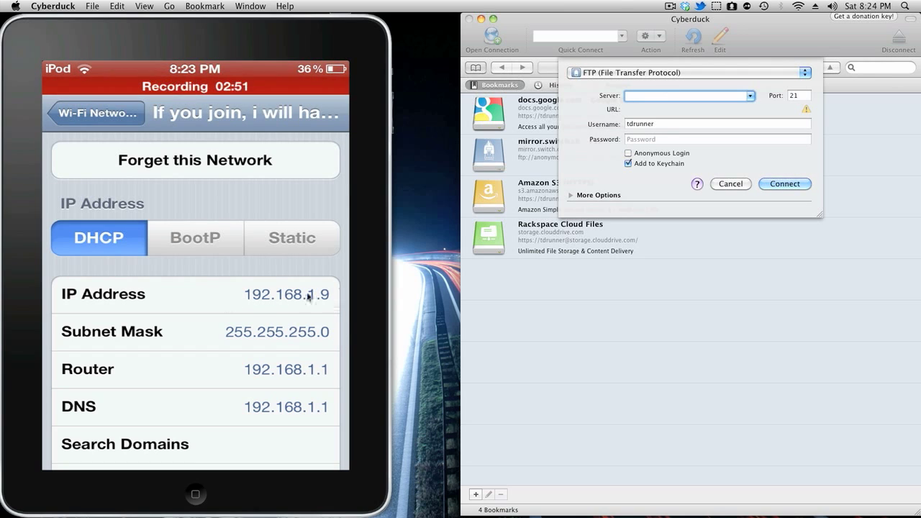
Enter server address 192.168.1.9 and switch the protocol from FTP to SFTP on port 22
click(634, 78)
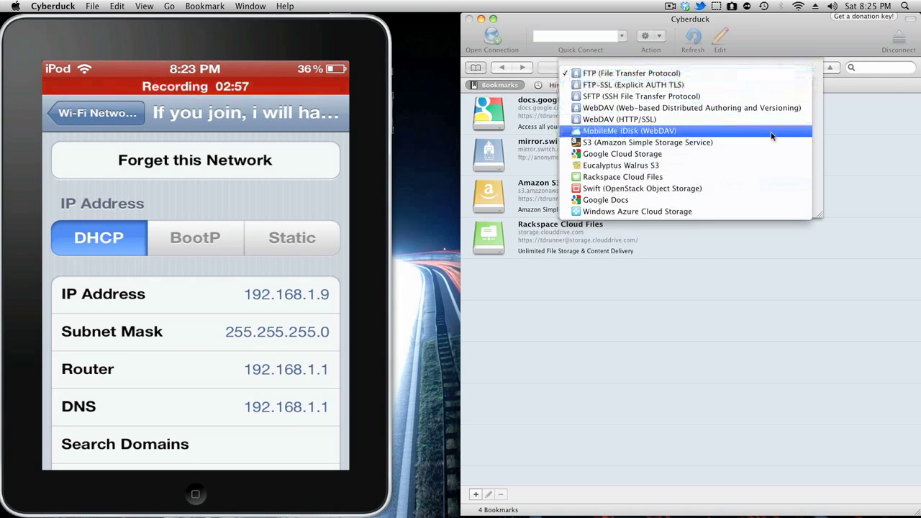
click(820, 144)
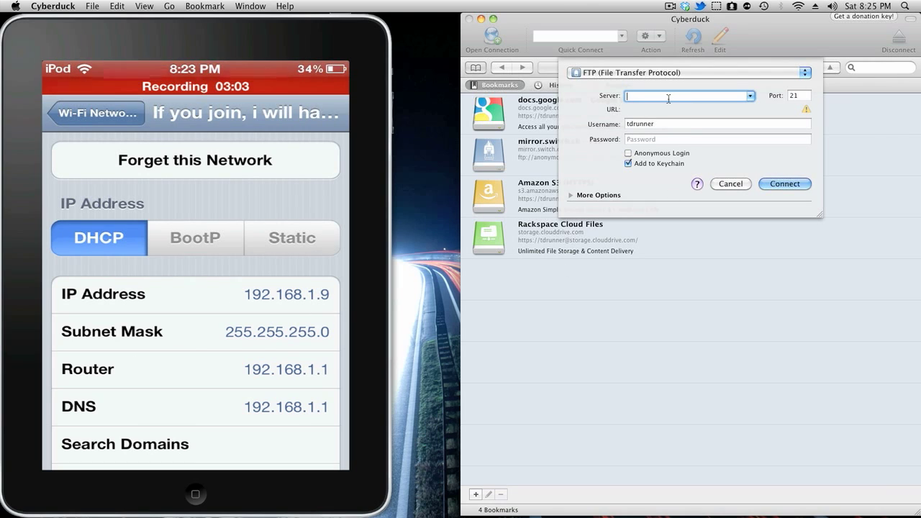
text(192)
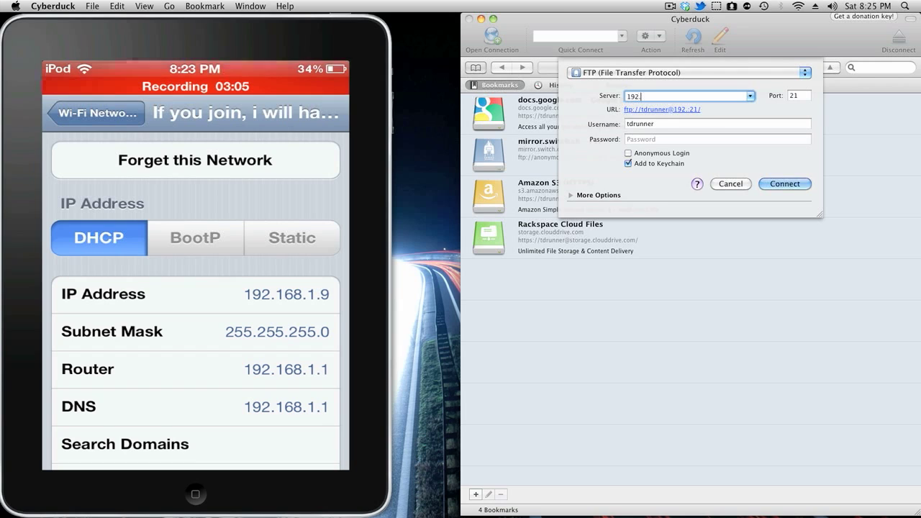
text(.168)
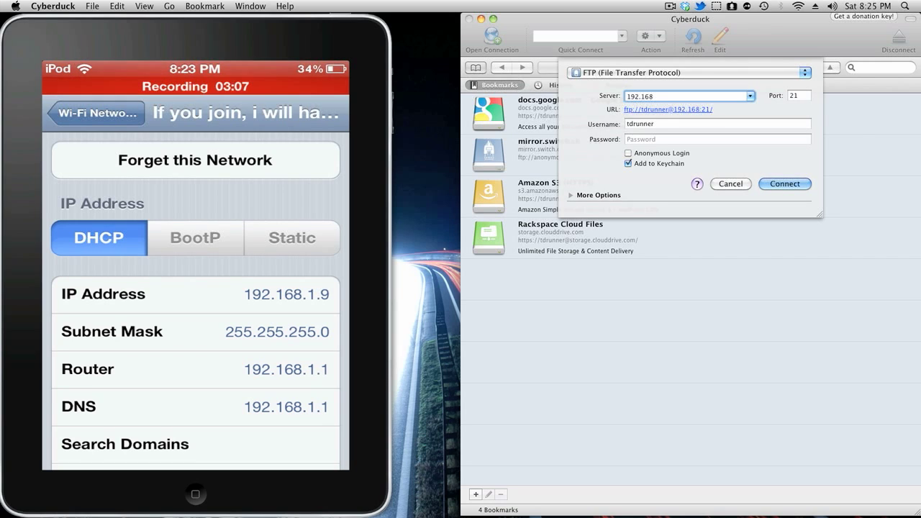
text(.1.9)
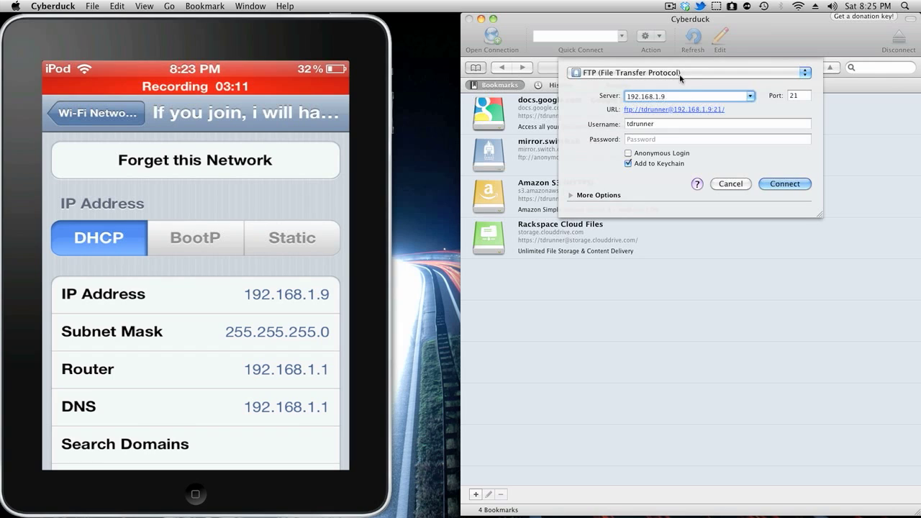
click(679, 74)
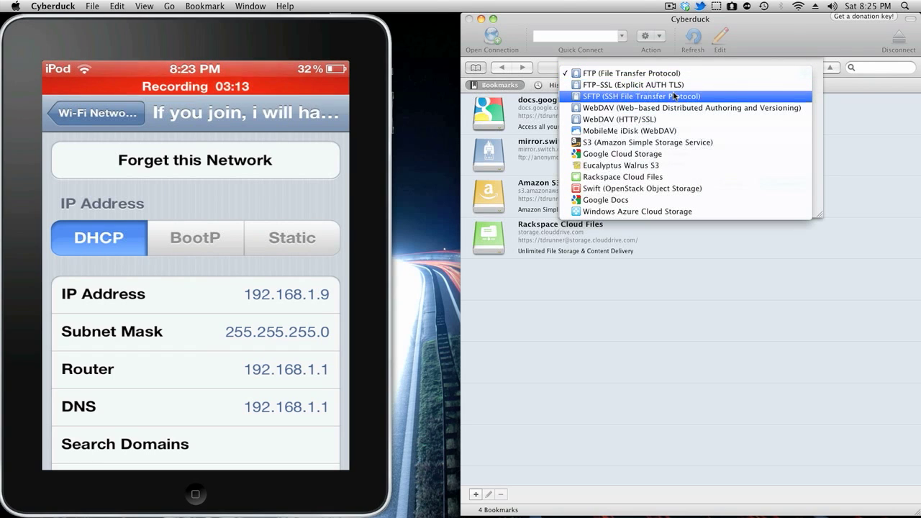
click(674, 96)
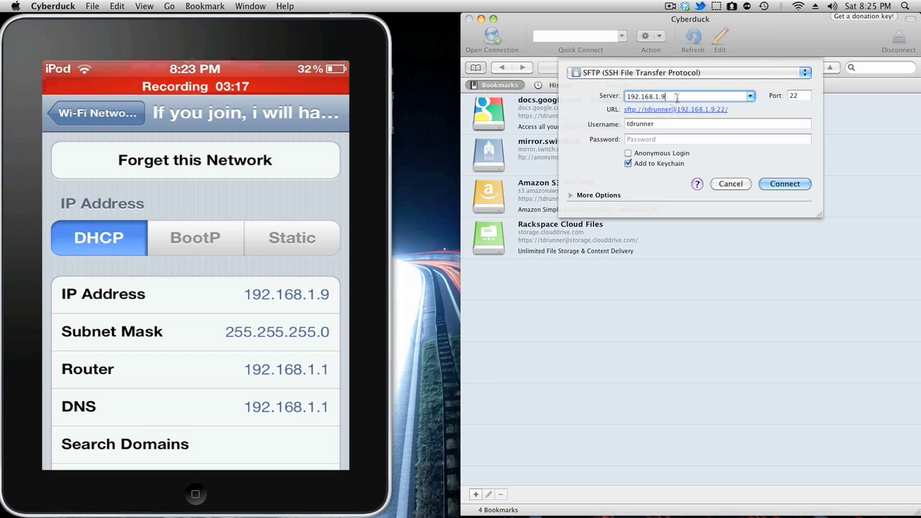
drag(687, 96, 626, 97)
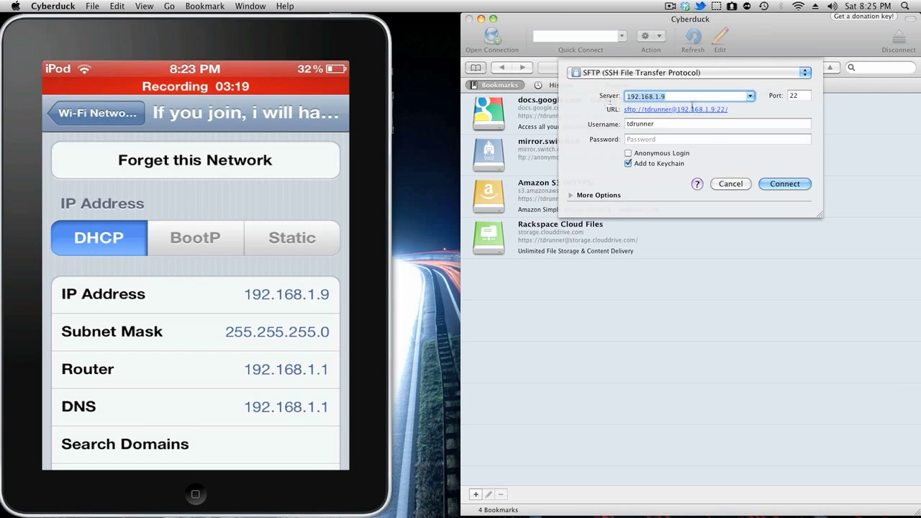
Enter username root and the account password, then connect to 192.168.1.9
key(Right)
key(Tab)
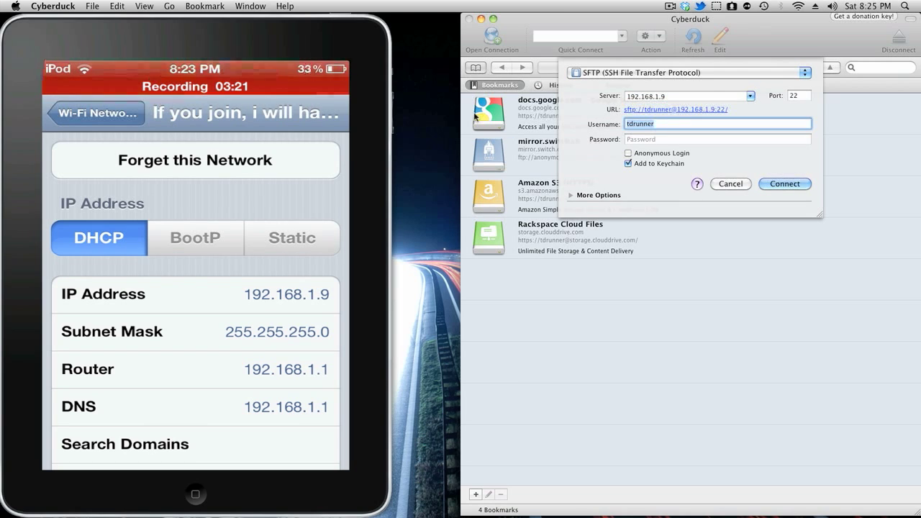
text(root)
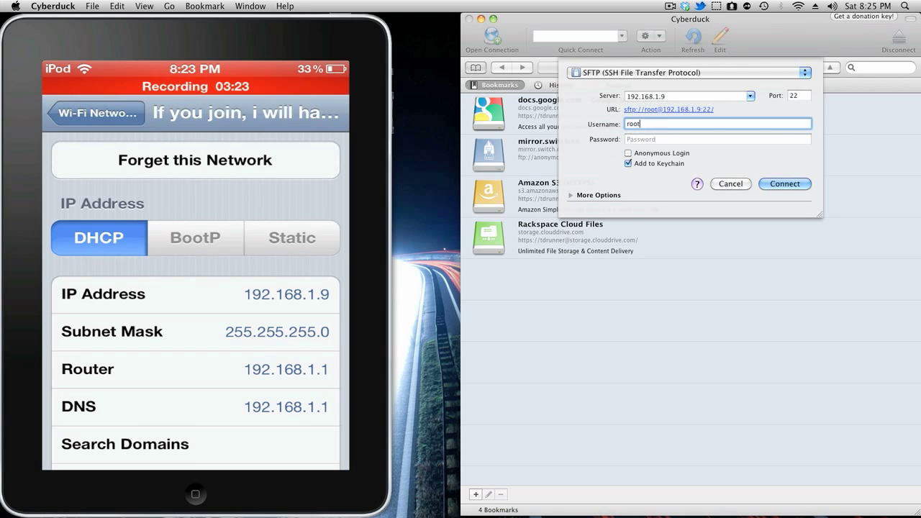
click(647, 139)
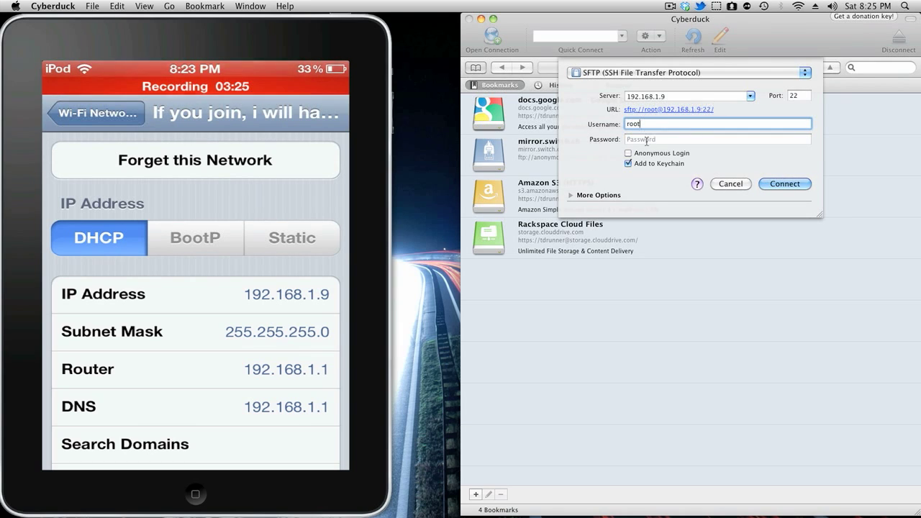
text(••••••)
key(BackSpace)
key(BackSpace)
key(BackSpace)
key(BackSpace)
key(BackSpace)
key(BackSpace)
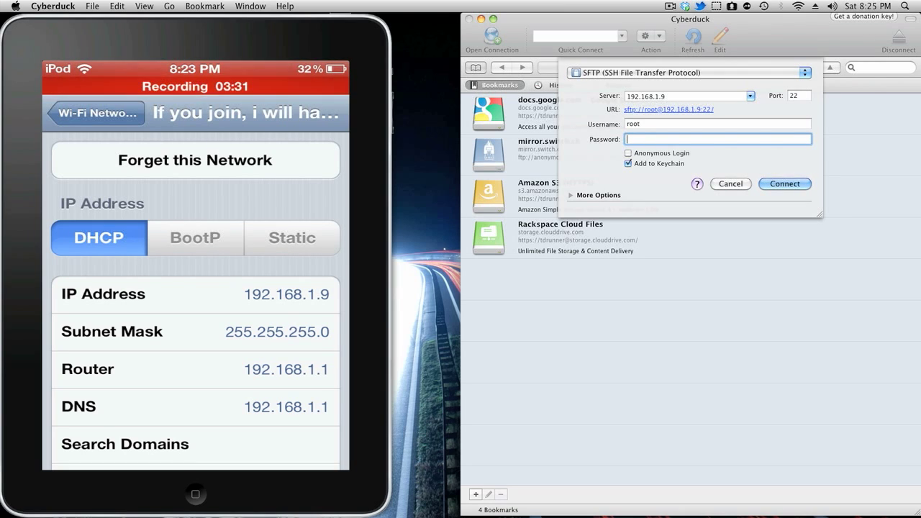
text(al)
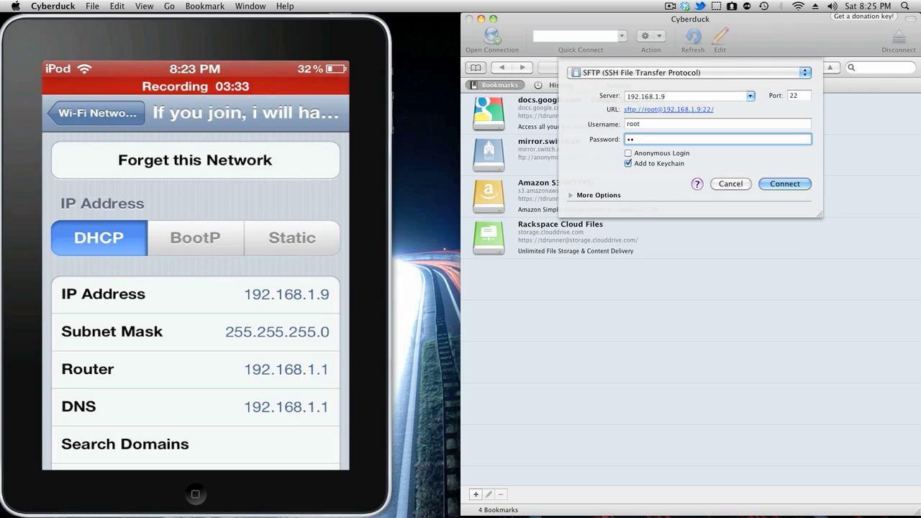
text(pi)
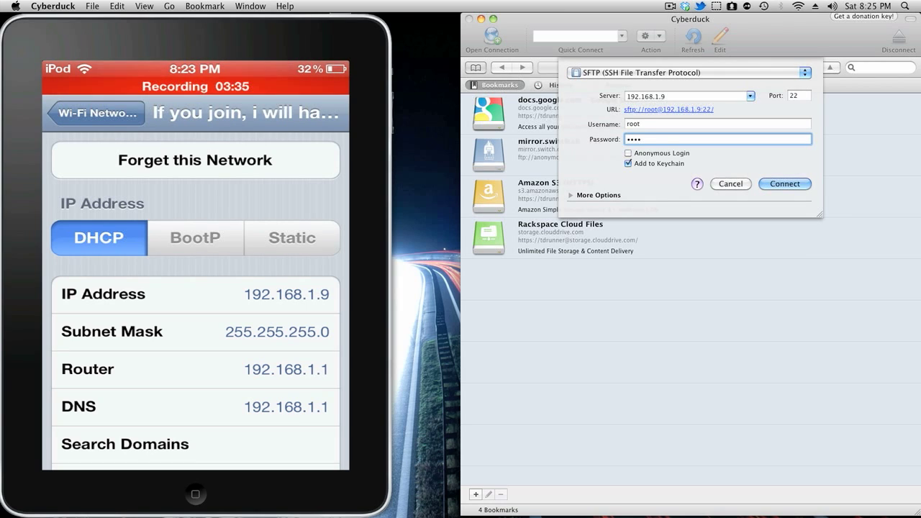
text(ne)
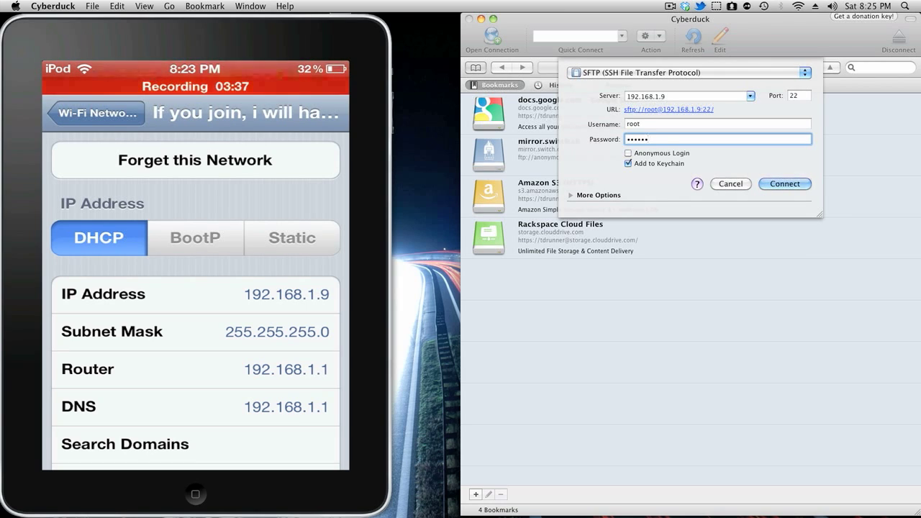
click(772, 184)
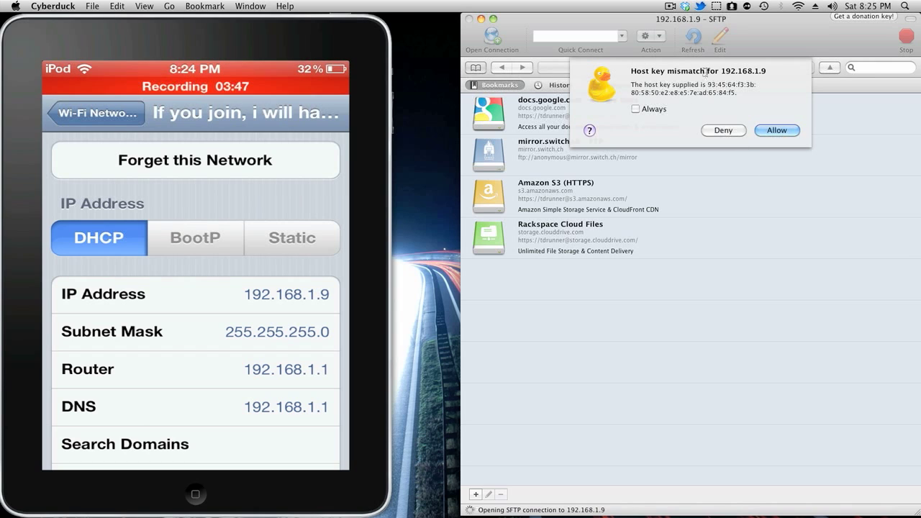
Allow the mismatched host key so the session opens at /private/var/root
click(772, 129)
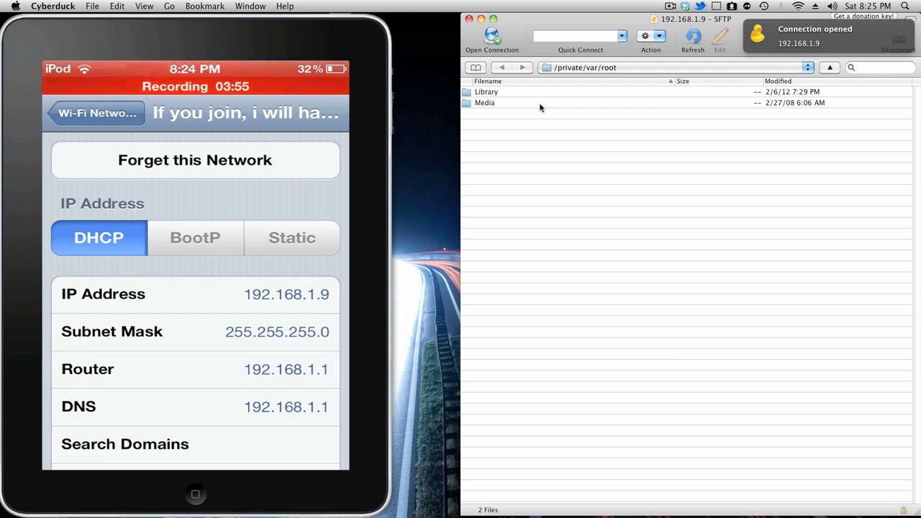
Open the Library folder and select its eight subfolders
click(577, 67)
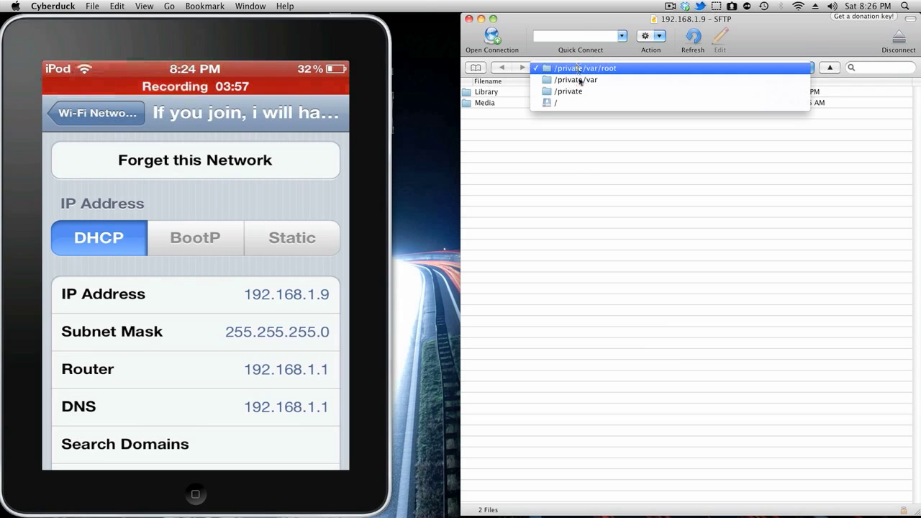
click(724, 167)
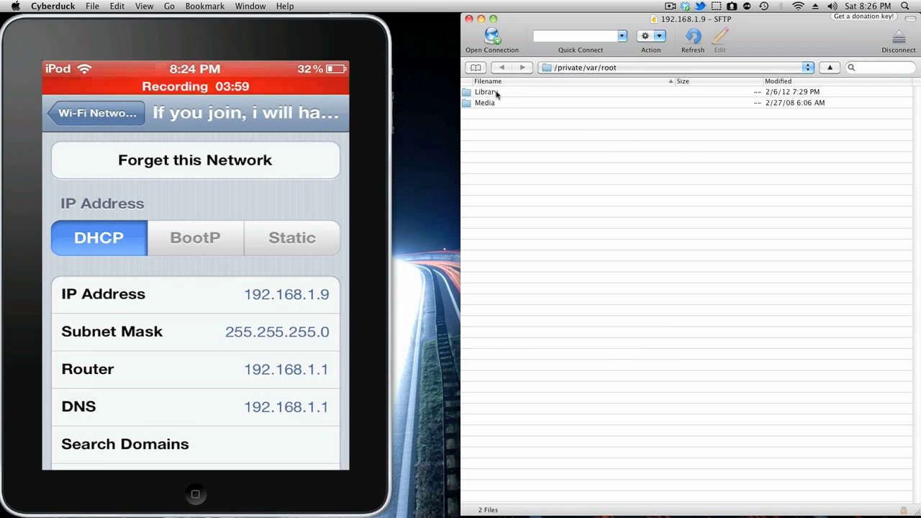
double_click(497, 94)
mouse_move(539, 249)
mouse_down()
mouse_move(497, 90)
mouse_move(547, 251)
mouse_up()
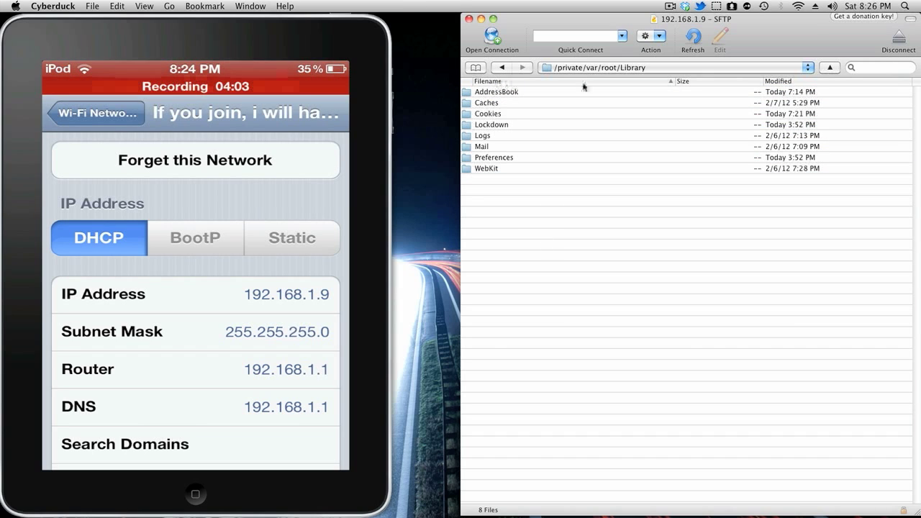
Go up through /private/var/root, /private/var and /private to the top-level / folder
click(830, 68)
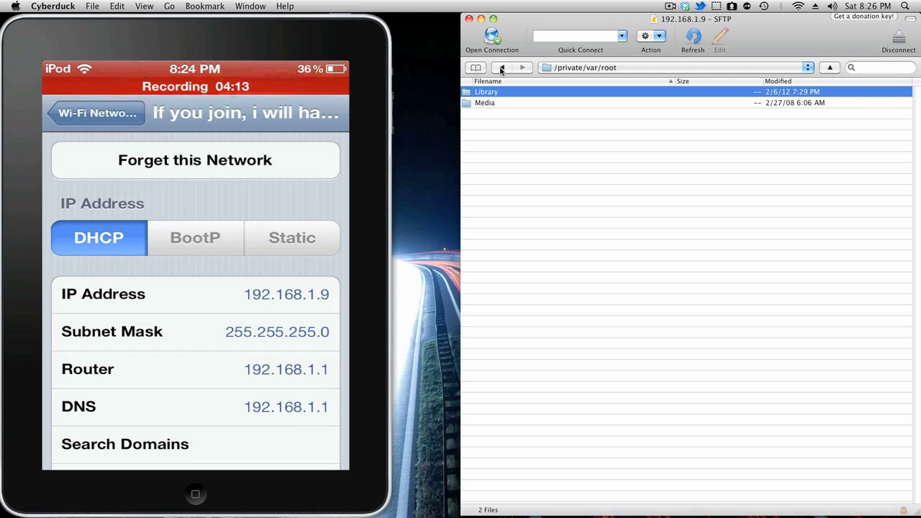
click(501, 68)
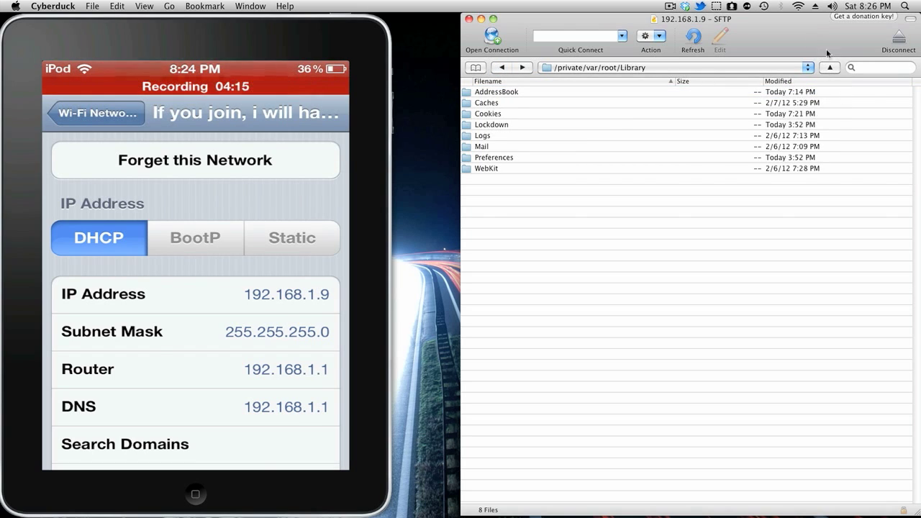
click(831, 68)
click(831, 68)
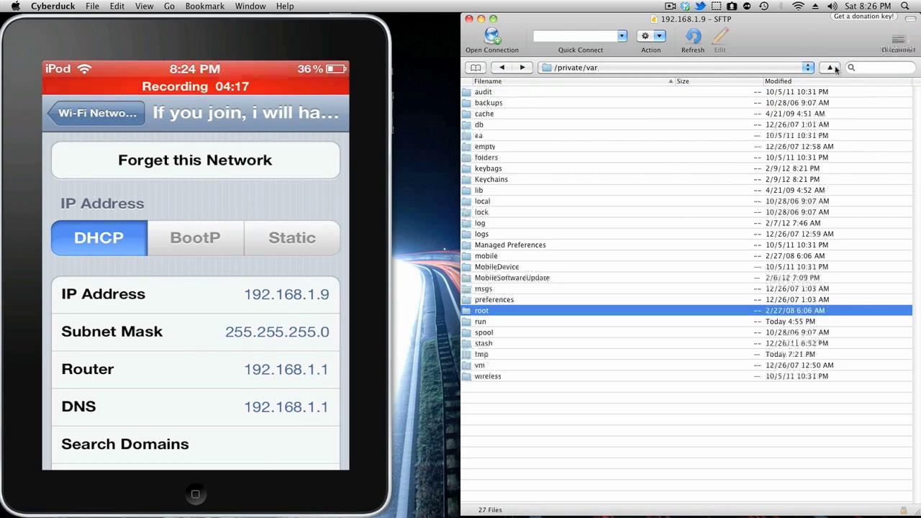
click(831, 68)
click(831, 68)
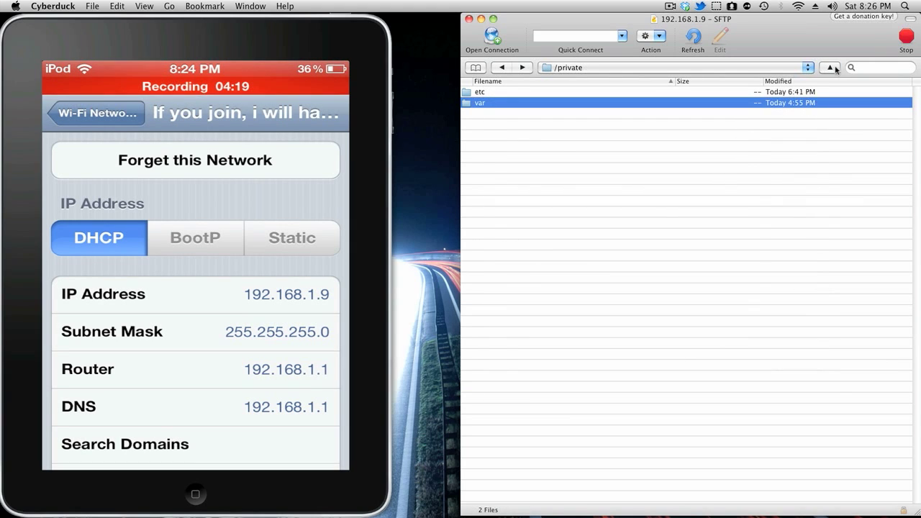
drag(650, 421, 606, 318)
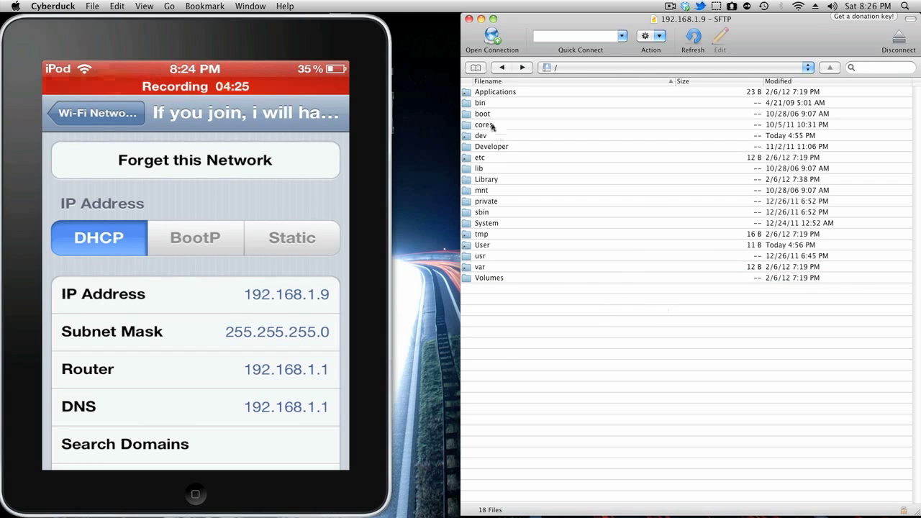
double_click(496, 94)
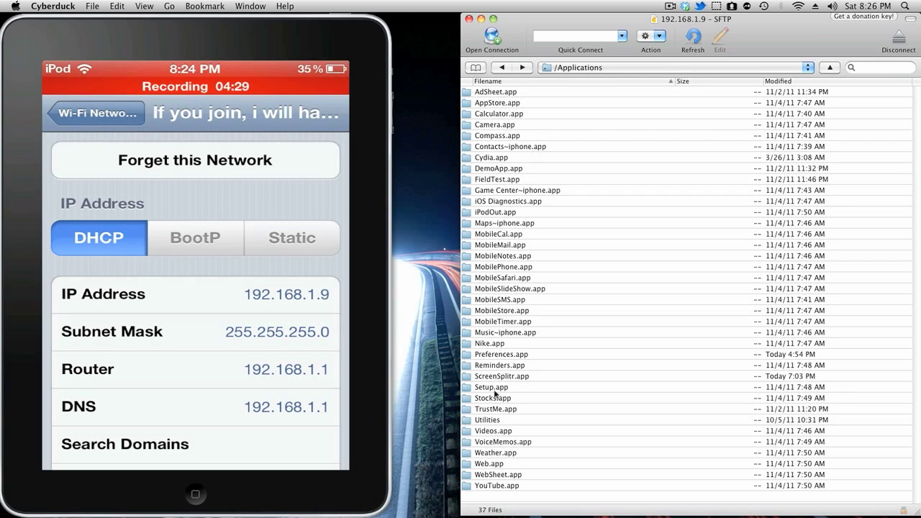
drag(511, 488, 549, 500)
click(548, 499)
click(94, 113)
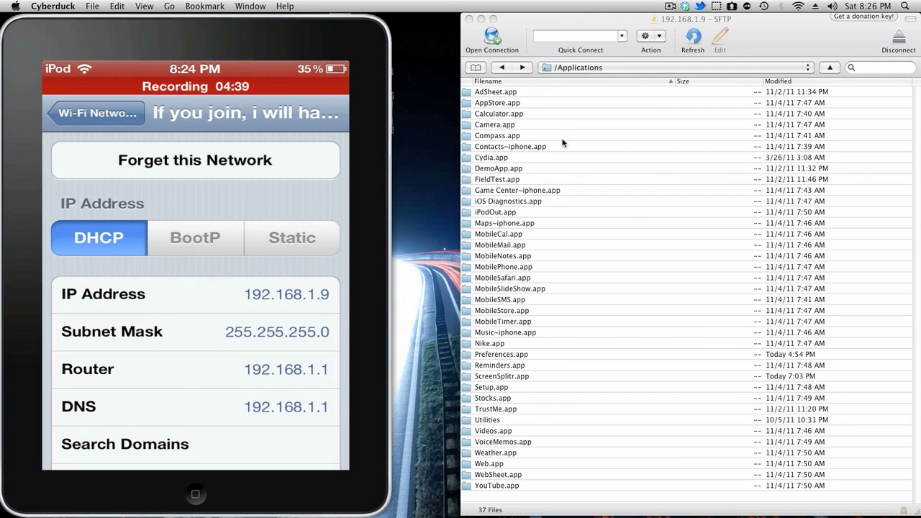
click(508, 127)
click(495, 125)
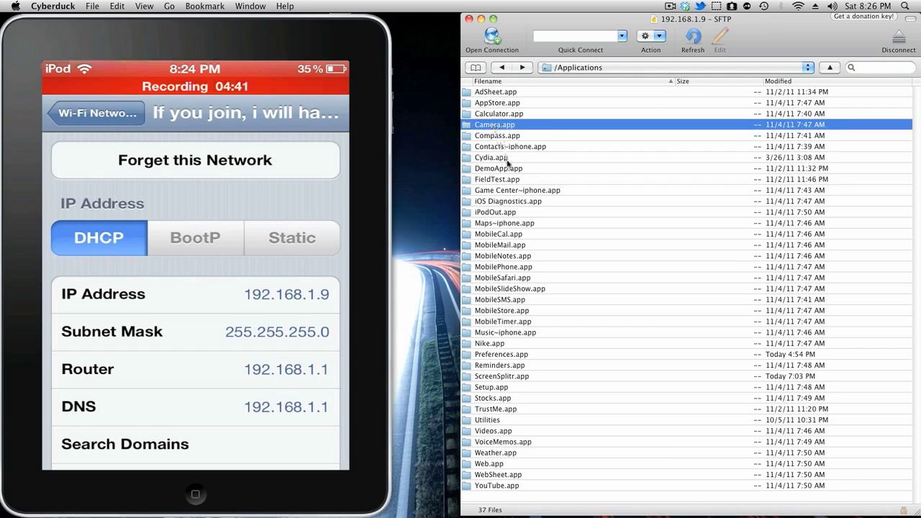
click(513, 191)
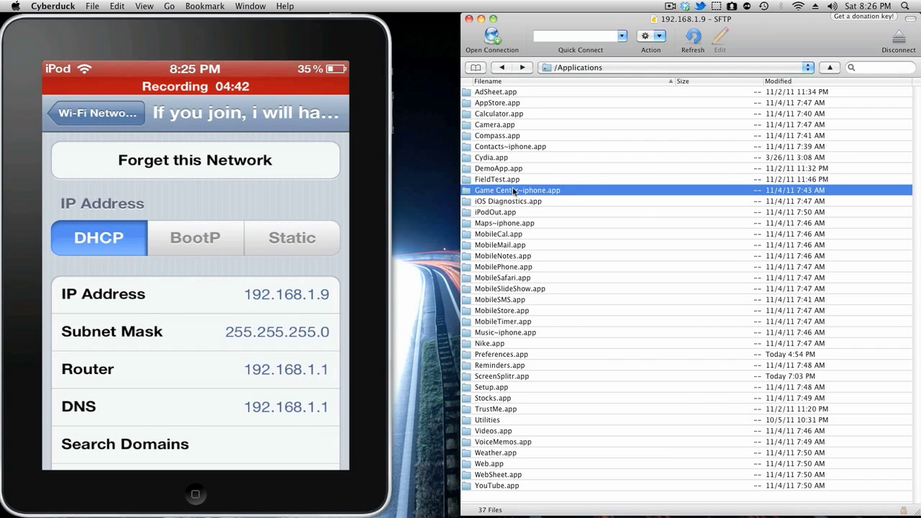
click(513, 235)
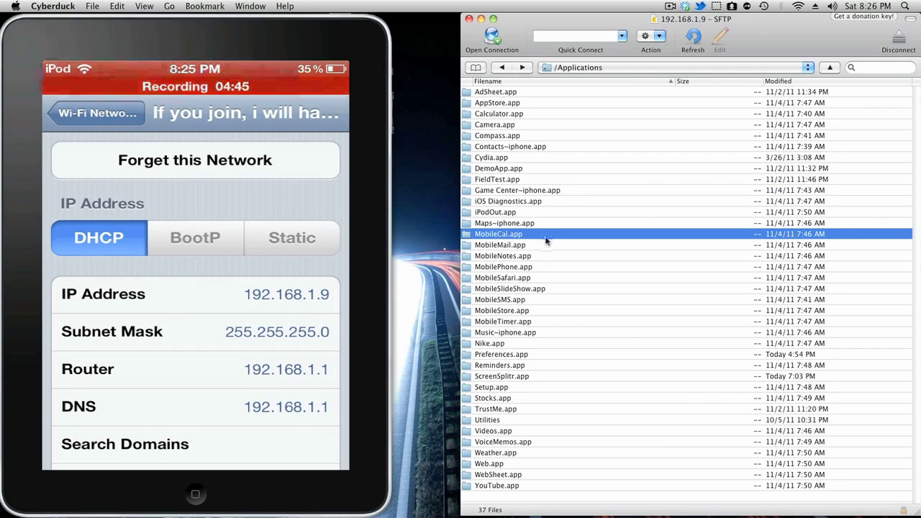
click(519, 246)
click(523, 256)
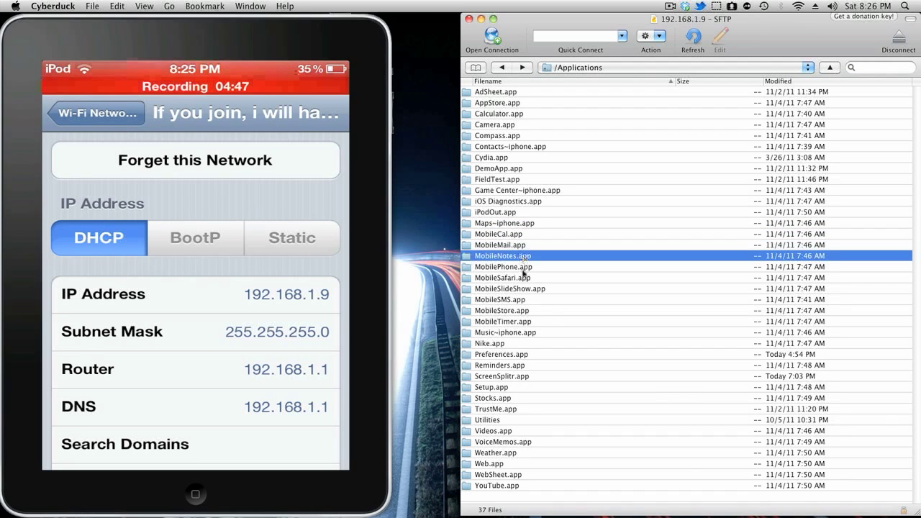
click(523, 267)
click(526, 278)
click(532, 299)
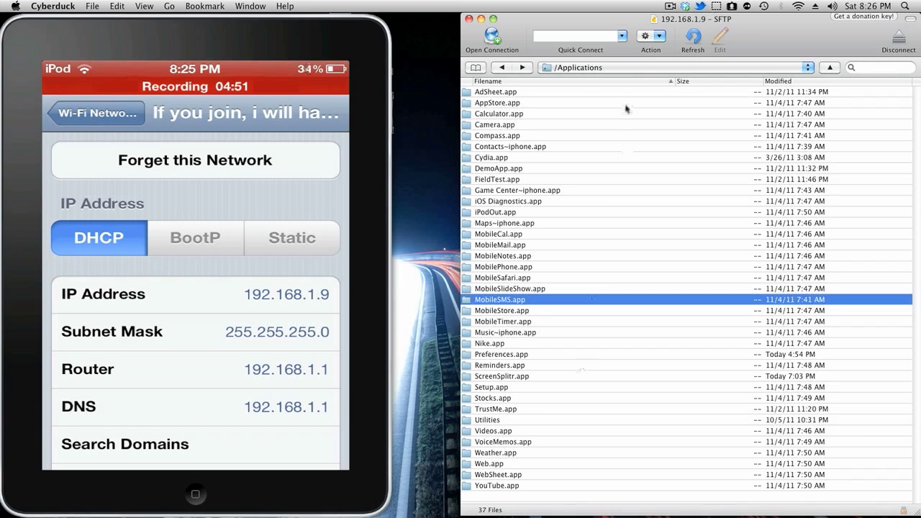
click(501, 68)
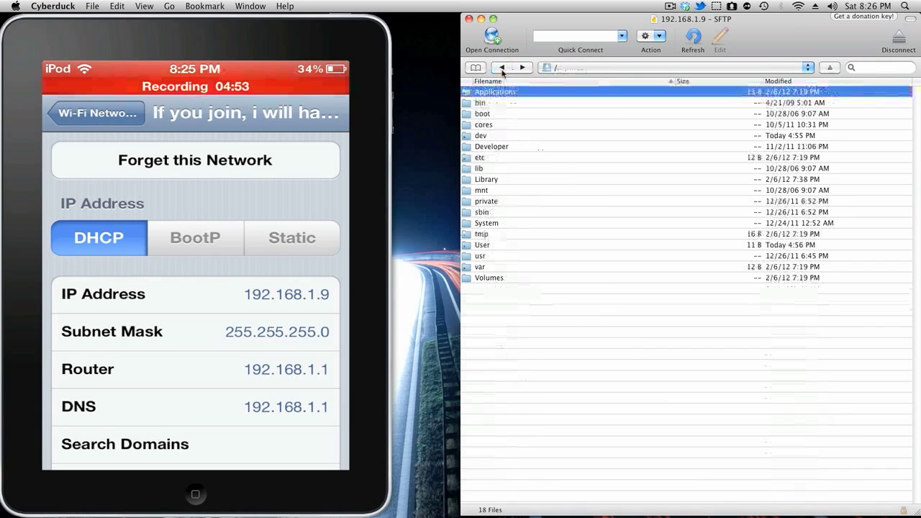